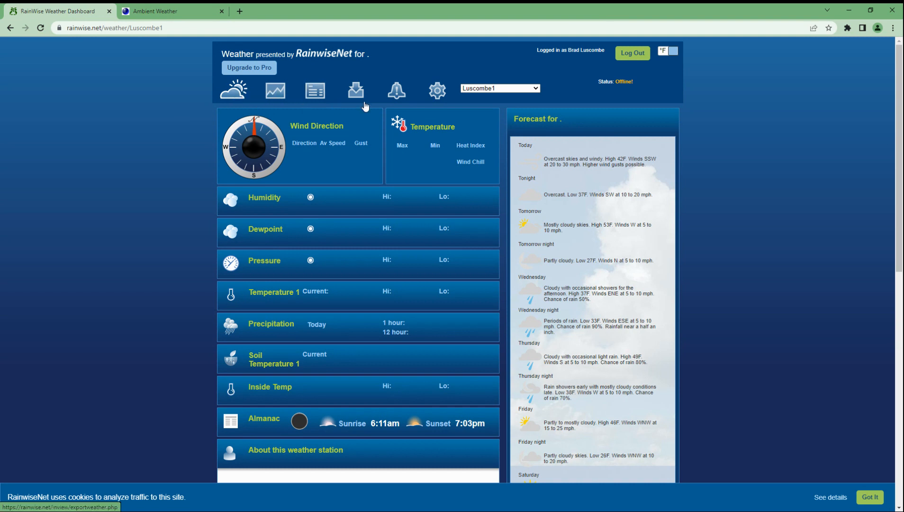
Step: From the station's gear settings, follow the Partner Services link to ambientweather.net in a new tab
{"action": "left_click", "coordinate": [440, 95]}
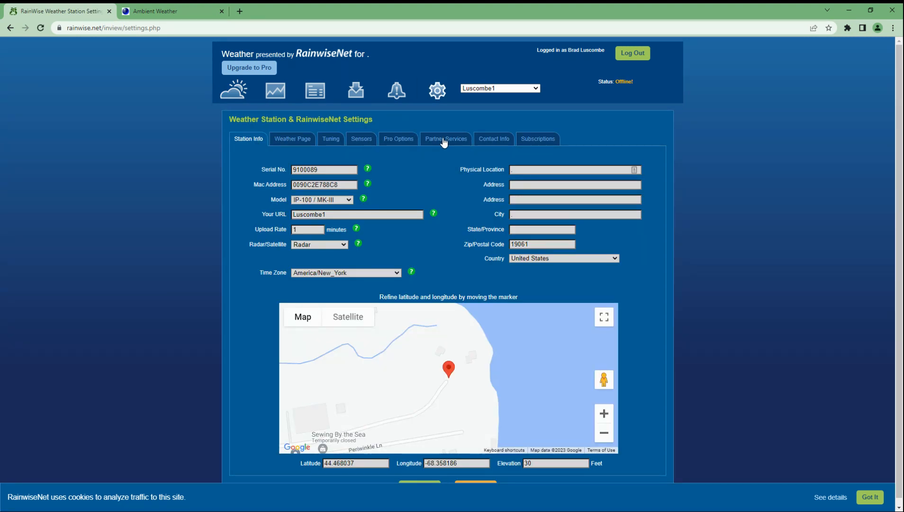
{"action": "left_click", "coordinate": [444, 141]}
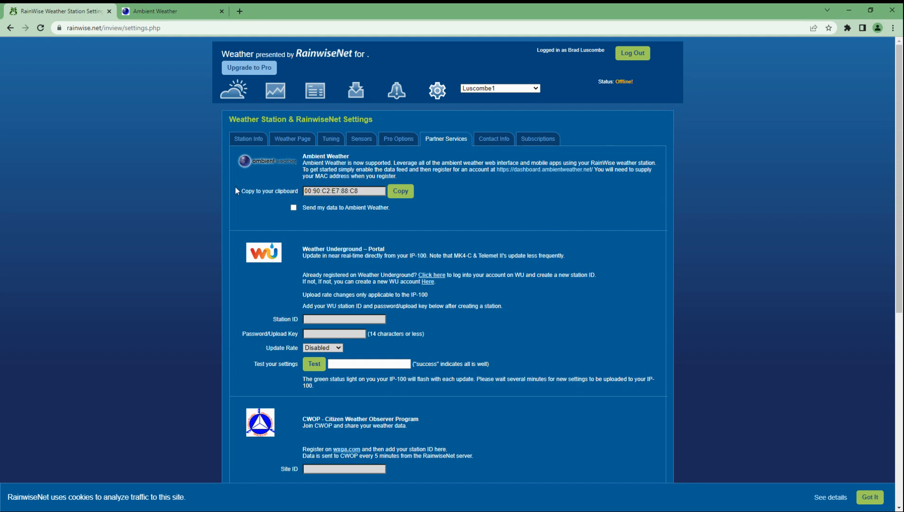
{"action": "left_click", "coordinate": [536, 170]}
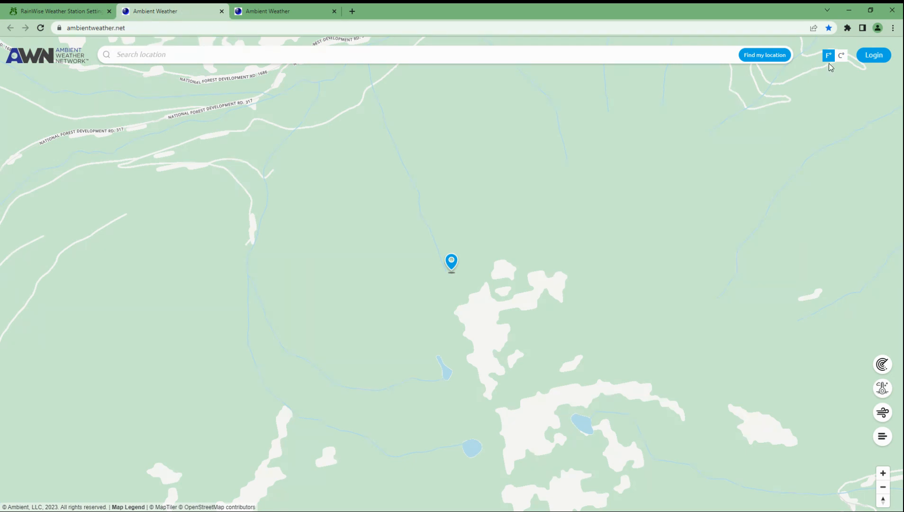
Step: Open Ambient Weather's login options and the account-creation page, then return to the other tab
{"action": "left_click", "coordinate": [874, 56]}
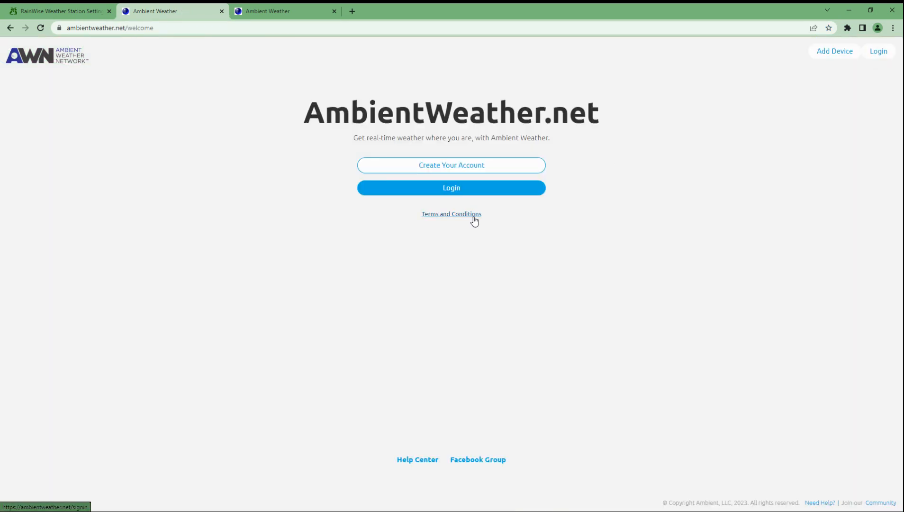
{"action": "left_click", "coordinate": [439, 161]}
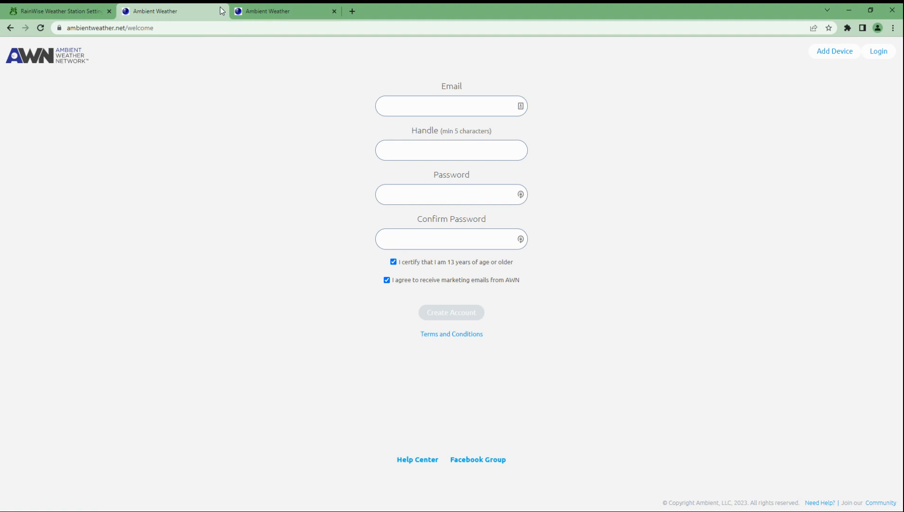
{"action": "left_click", "coordinate": [263, 13]}
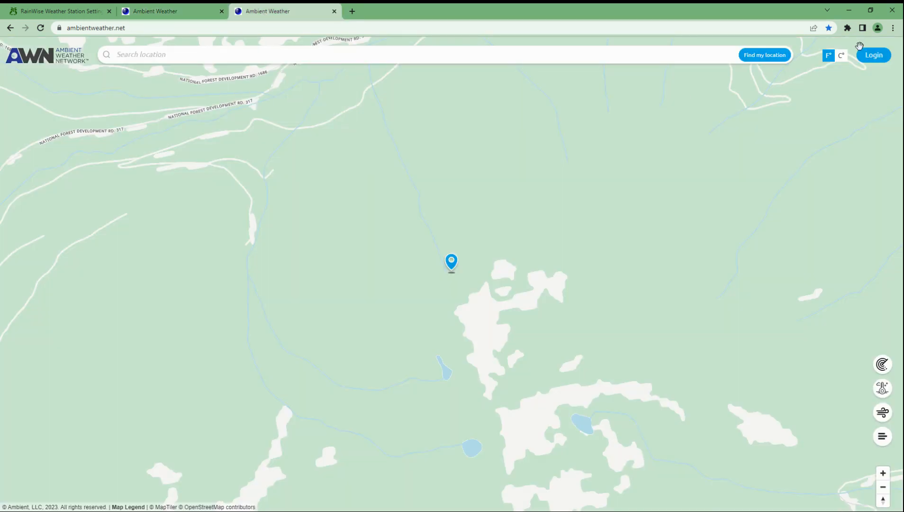
Step: Sign in to Ambient Weather with the account email and password
{"action": "left_click", "coordinate": [873, 55]}
{"action": "left_click", "coordinate": [462, 190]}
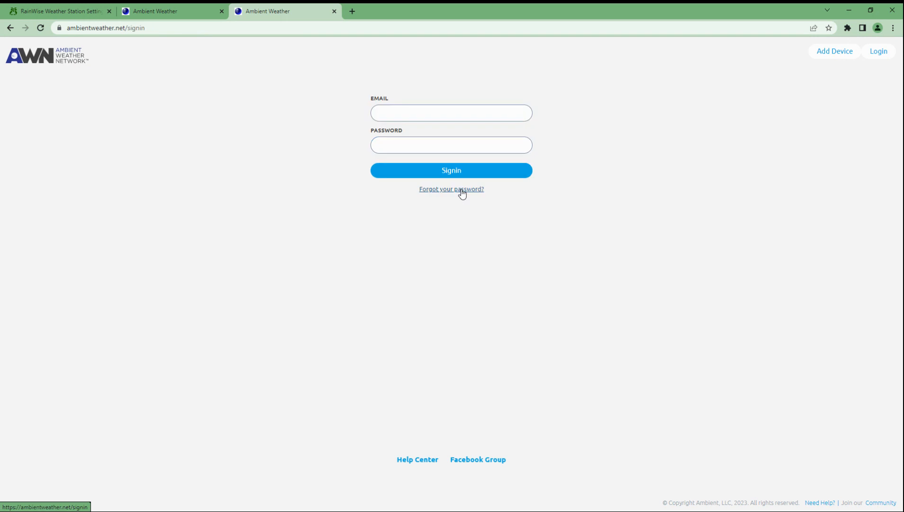
{"action": "left_click", "coordinate": [414, 114]}
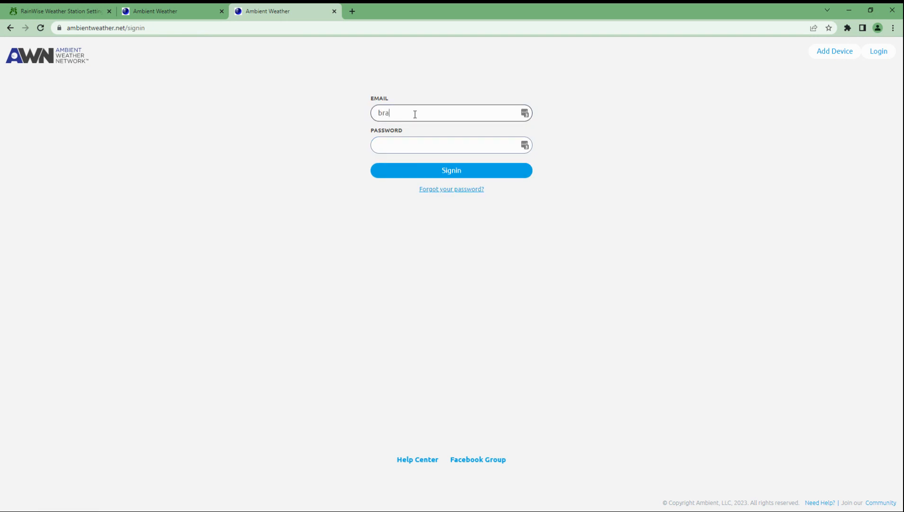
{"action": "key", "text": "Tab"}
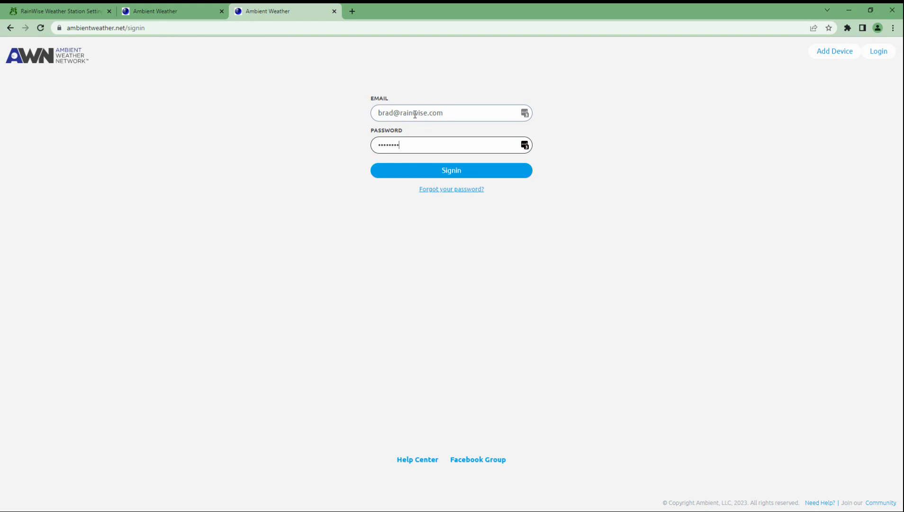
{"action": "key", "text": "Return"}
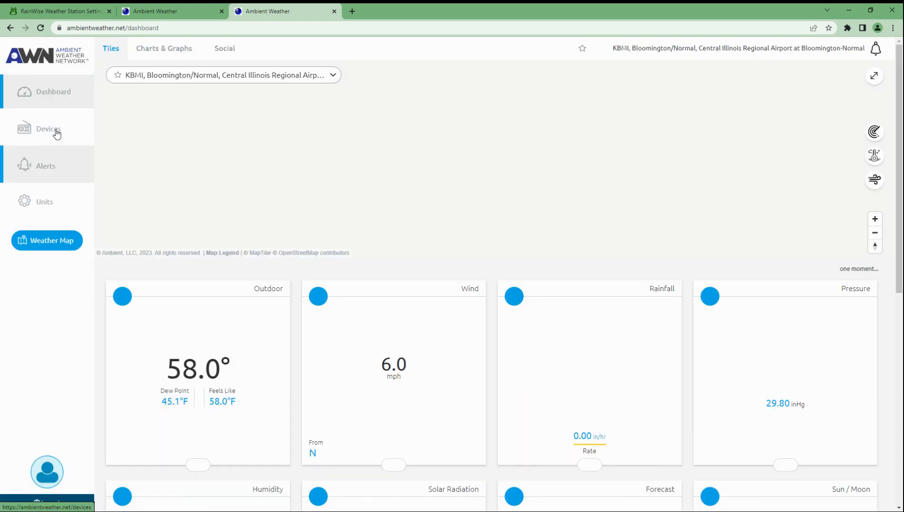
Step: Open the My Devices page and dismiss the LastPass password prompt
{"action": "left_click", "coordinate": [56, 134]}
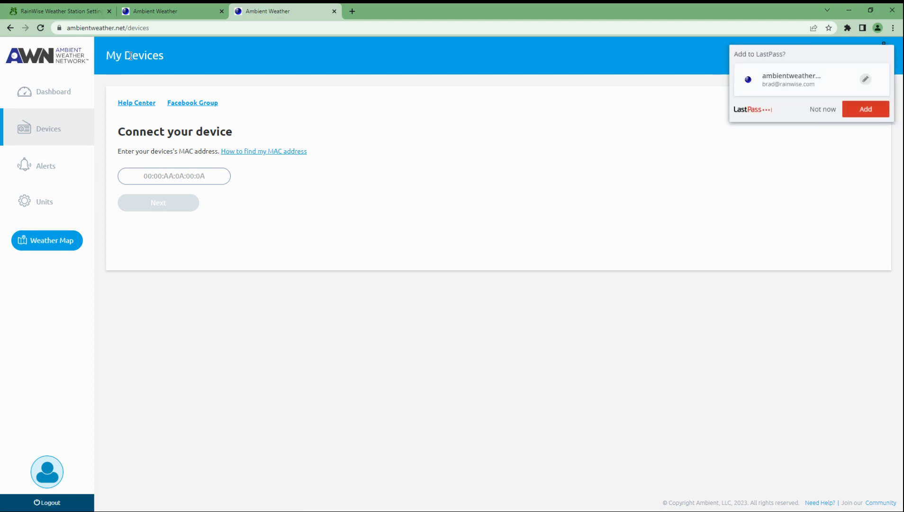
{"action": "left_click", "coordinate": [829, 110]}
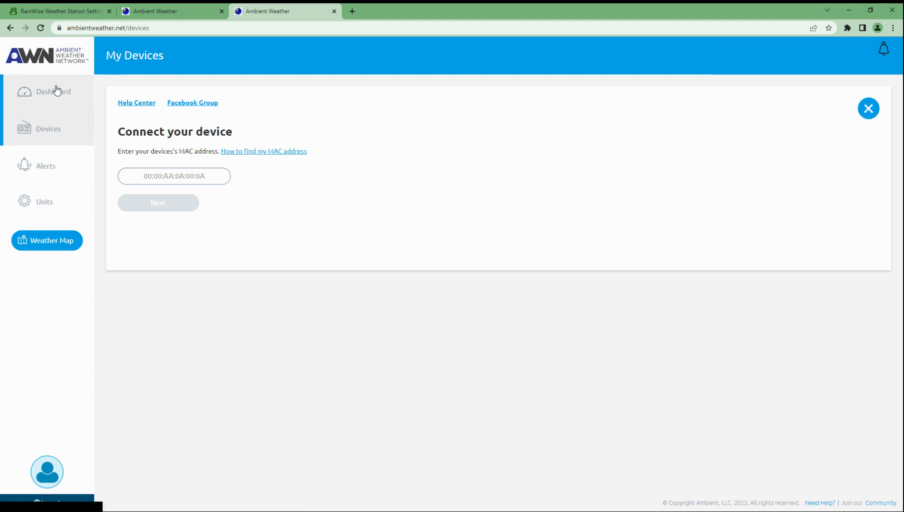
{"action": "left_click", "coordinate": [40, 91]}
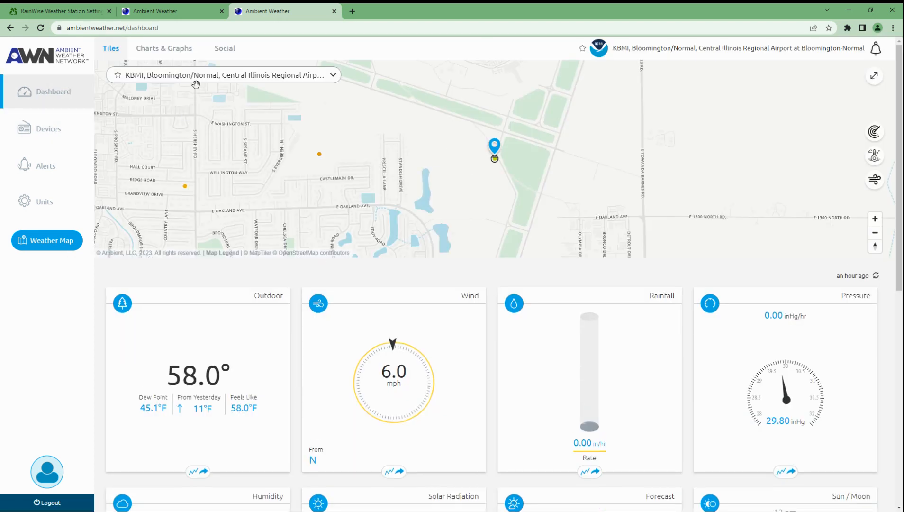
{"action": "left_click", "coordinate": [45, 135]}
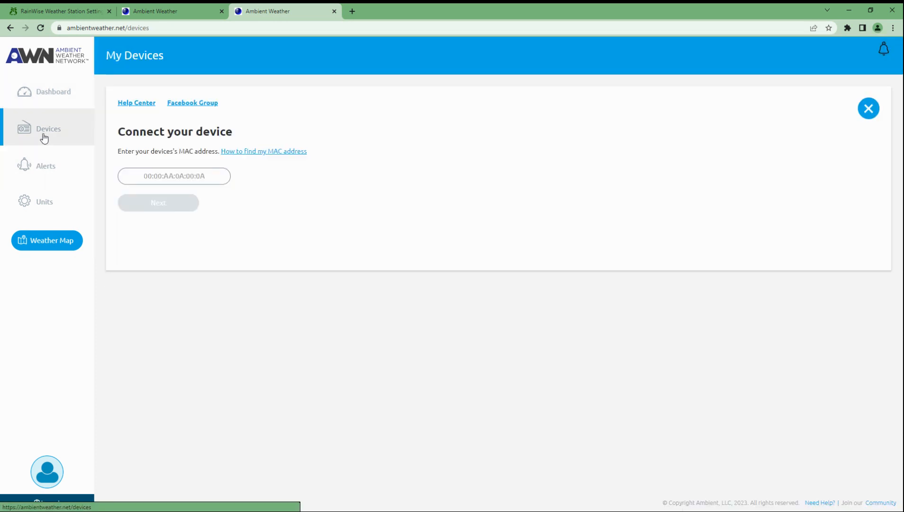
Step: Copy the station's MAC address from RainwiseNet into the clipboard and focus Ambient's MAC field
{"action": "left_click", "coordinate": [69, 11]}
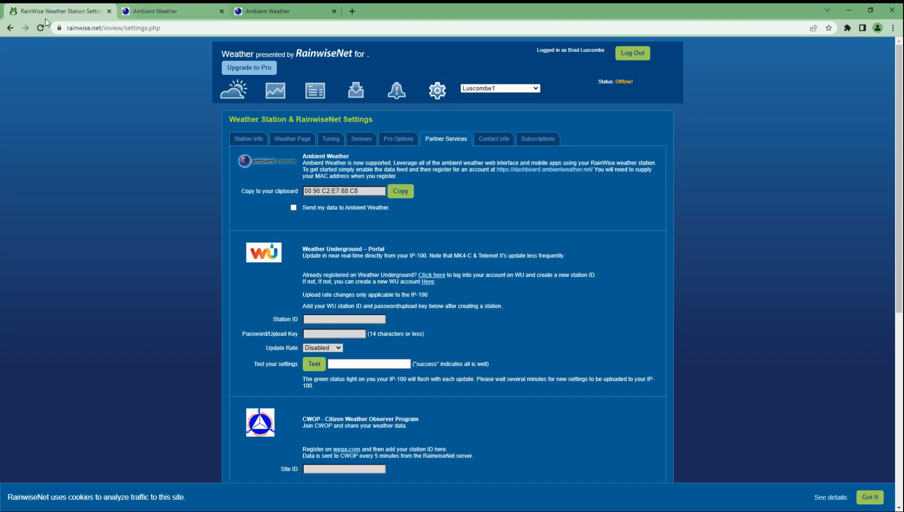
{"action": "left_click", "coordinate": [400, 194]}
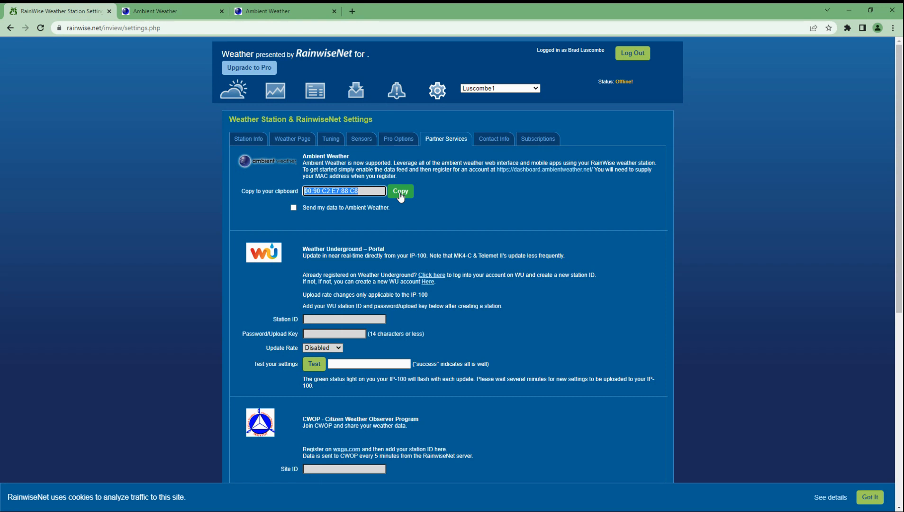
{"action": "left_click", "coordinate": [280, 11]}
{"action": "left_click", "coordinate": [168, 176]}
Step: Paste the station's MAC address into the Connect your device form and continue
{"action": "right_click", "coordinate": [167, 178]}
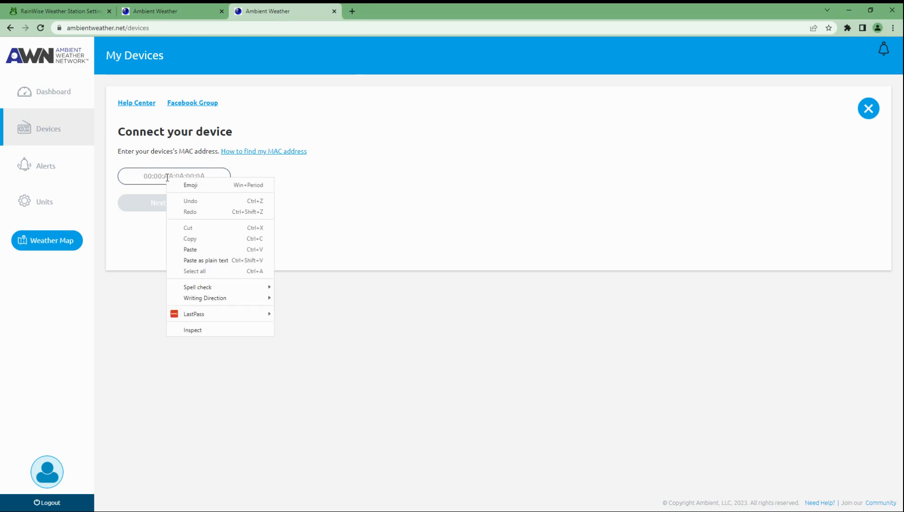
{"action": "left_click", "coordinate": [189, 249]}
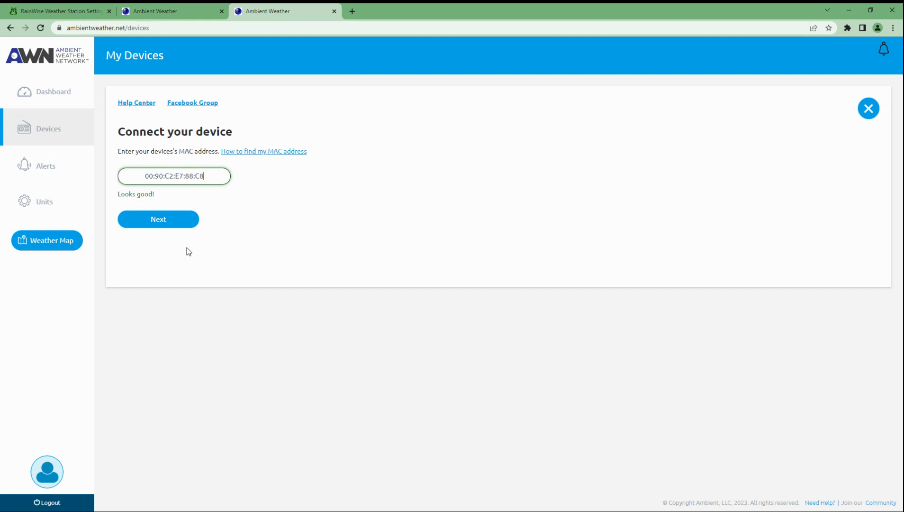
{"action": "left_click", "coordinate": [167, 222]}
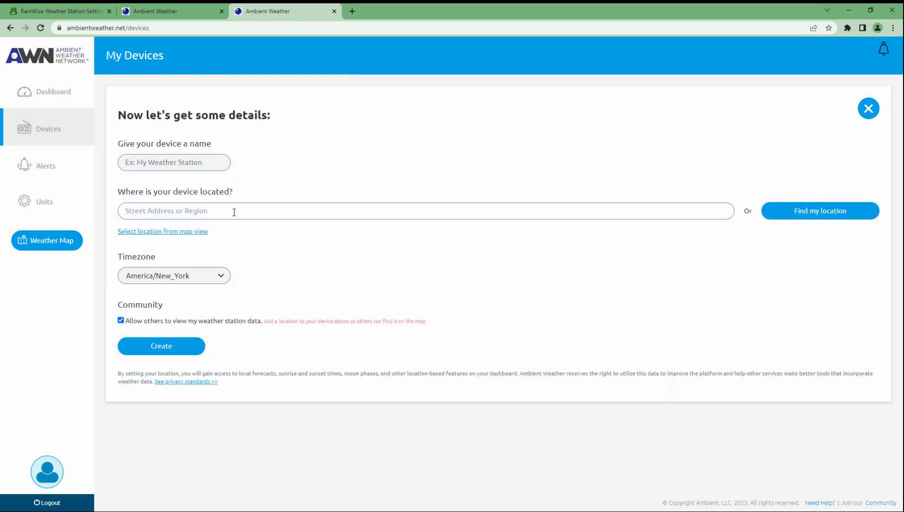
{"action": "left_click", "coordinate": [161, 166]}
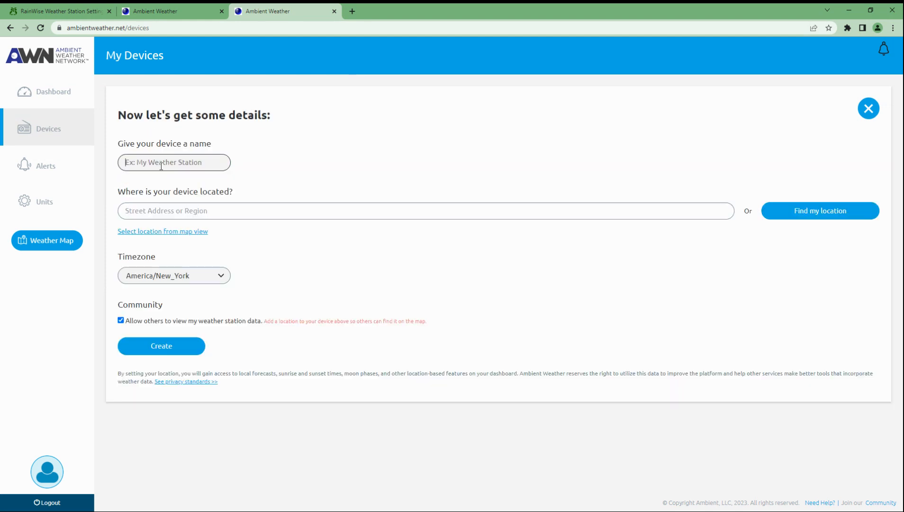
{"action": "type", "text": "This is a test"}
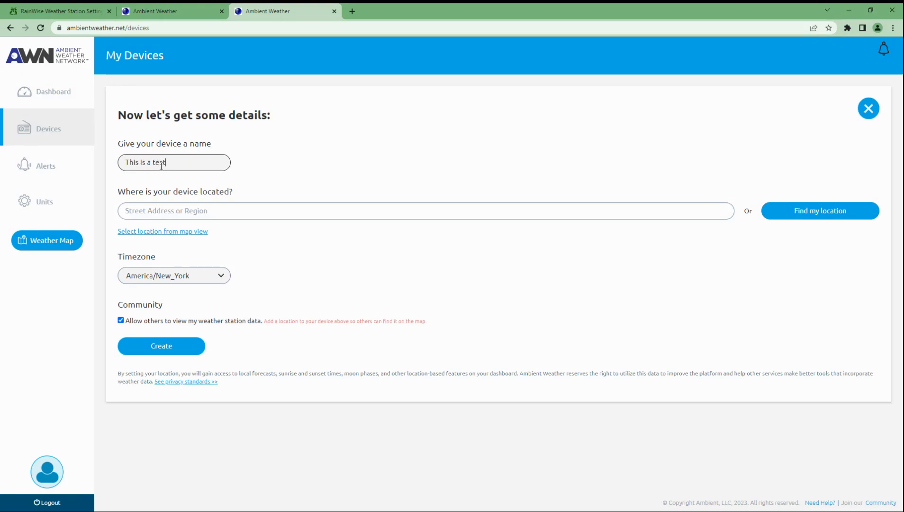
{"action": "left_click", "coordinate": [170, 211]}
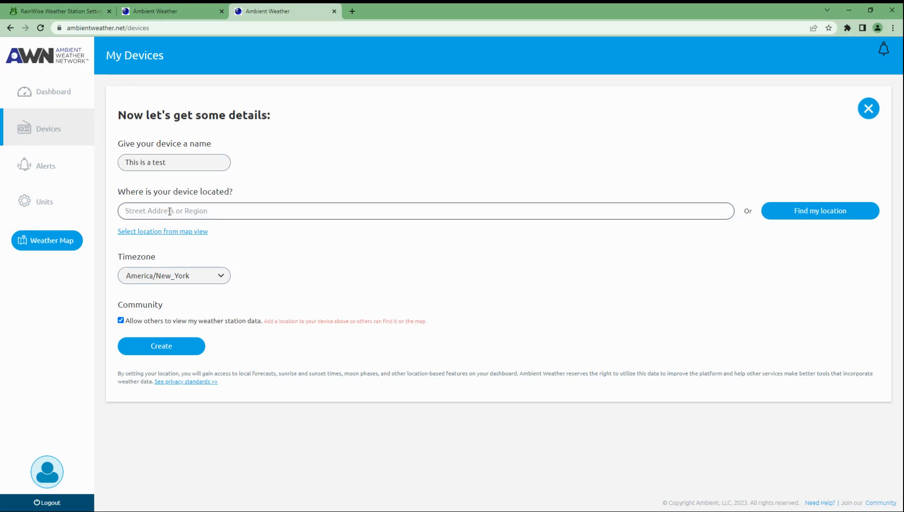
{"action": "type", "text": "1234"}
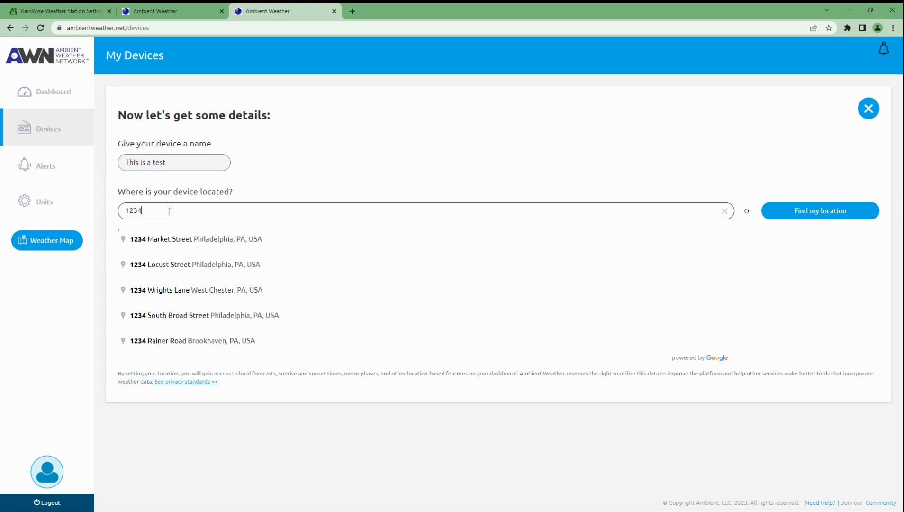
{"action": "left_click", "coordinate": [178, 240]}
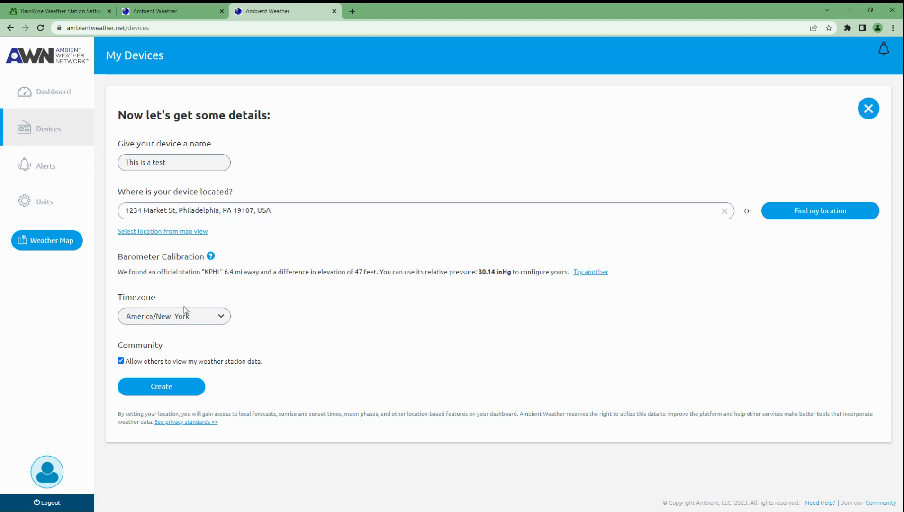
{"action": "left_click", "coordinate": [202, 320]}
{"action": "left_click", "coordinate": [203, 321]}
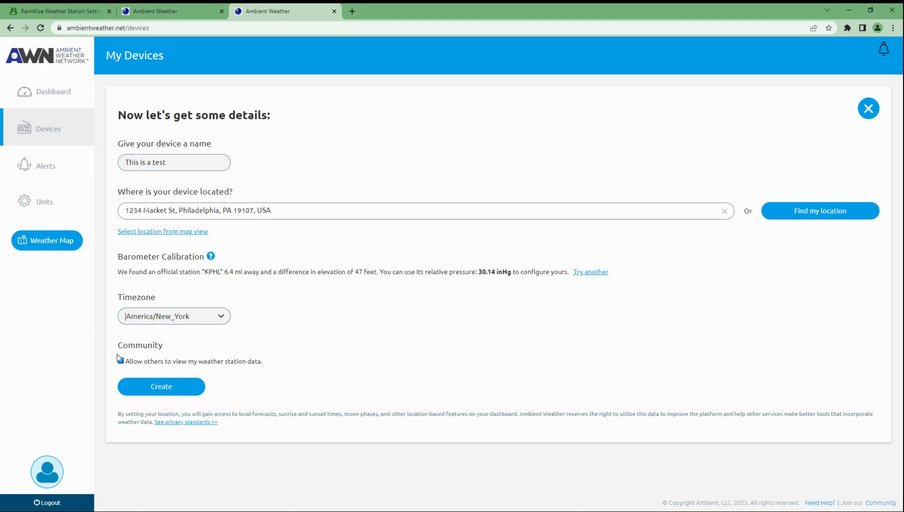
Step: Create the 'This is a test' device, review the confirmation, and go back to RainwiseNet
{"action": "left_click", "coordinate": [155, 393]}
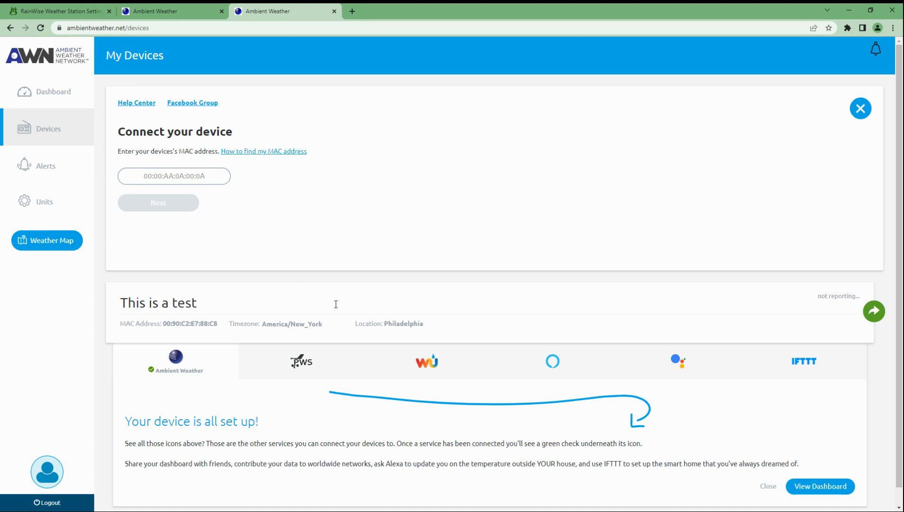
{"action": "scroll", "coordinate": [336, 304], "scroll_direction": "down", "scroll_amount": 1}
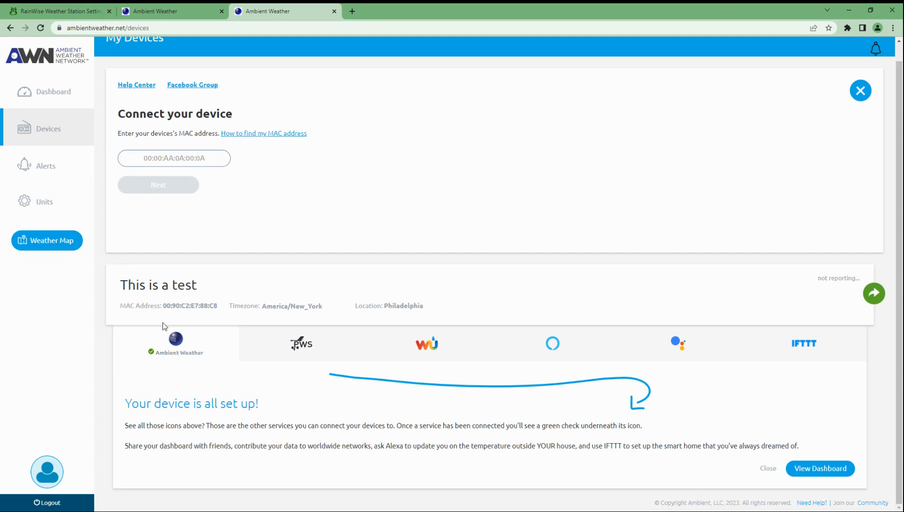
{"action": "left_click", "coordinate": [61, 10]}
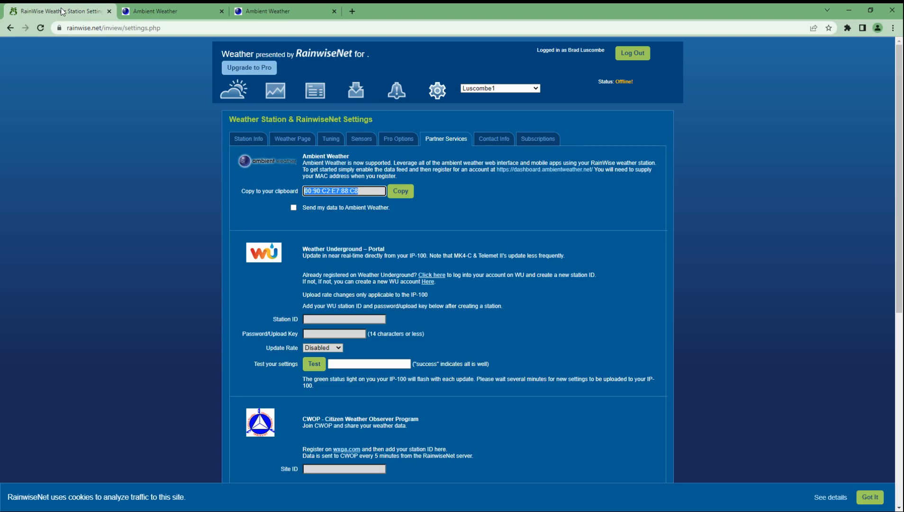
Step: Tick 'Send my data to Ambient Weather', dismiss the cookie notice, and save the settings
{"action": "left_click", "coordinate": [446, 206]}
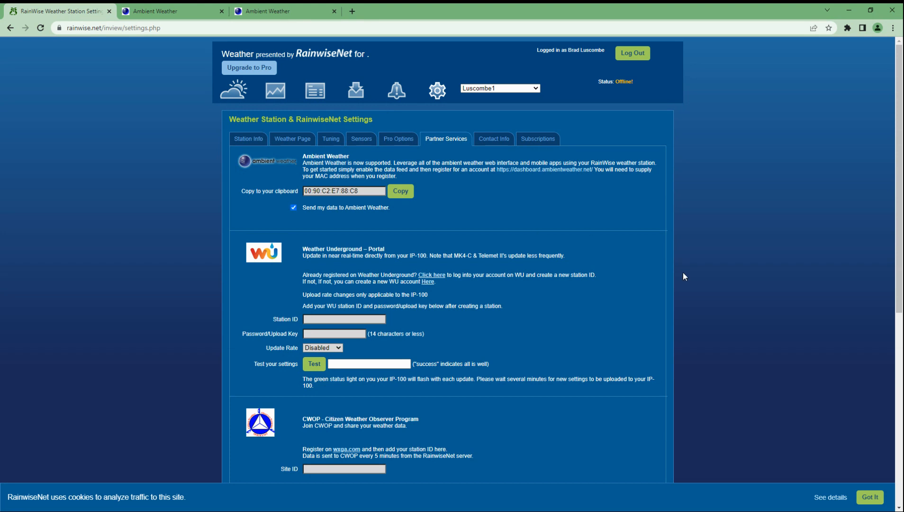
{"action": "scroll", "coordinate": [683, 277], "scroll_direction": "down", "scroll_amount": 7}
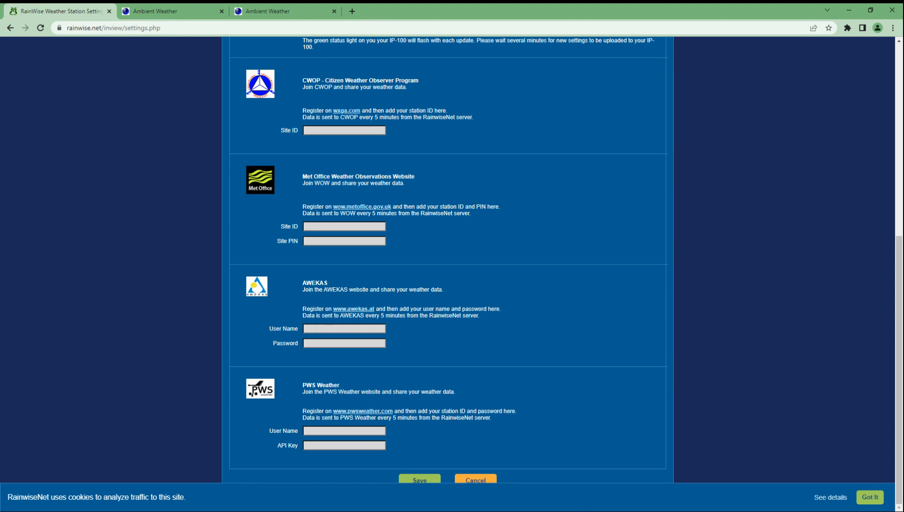
{"action": "left_click", "coordinate": [867, 497]}
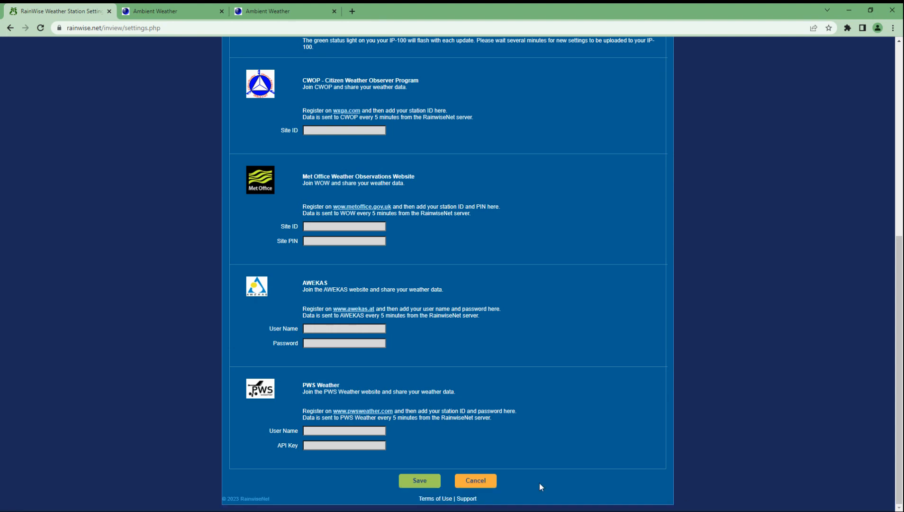
{"action": "left_click", "coordinate": [417, 481]}
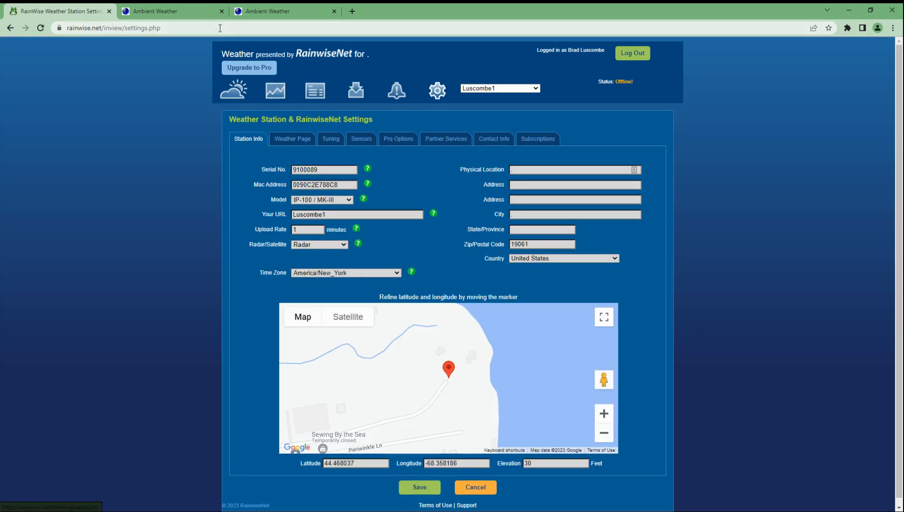
Step: Check the subscription details, return to Partner Services, then view Ambient Weather's devices page
{"action": "left_click", "coordinate": [535, 141]}
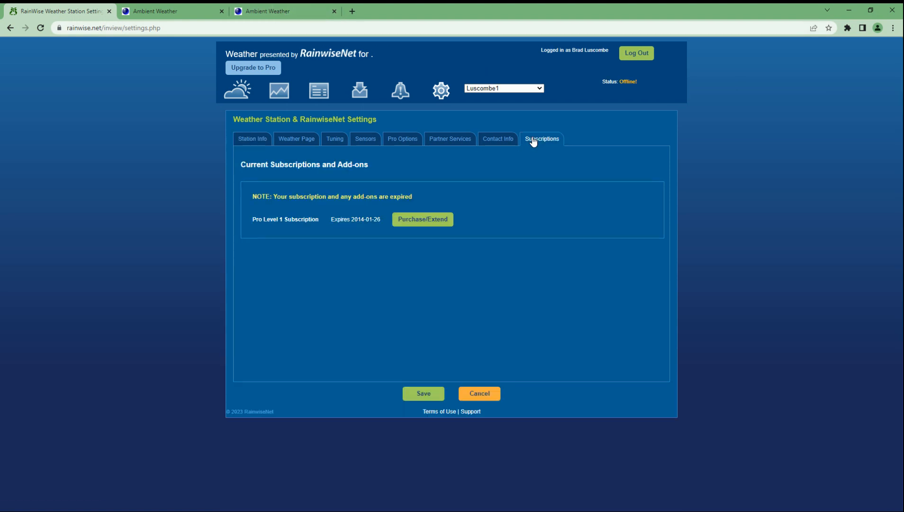
{"action": "left_click", "coordinate": [459, 141]}
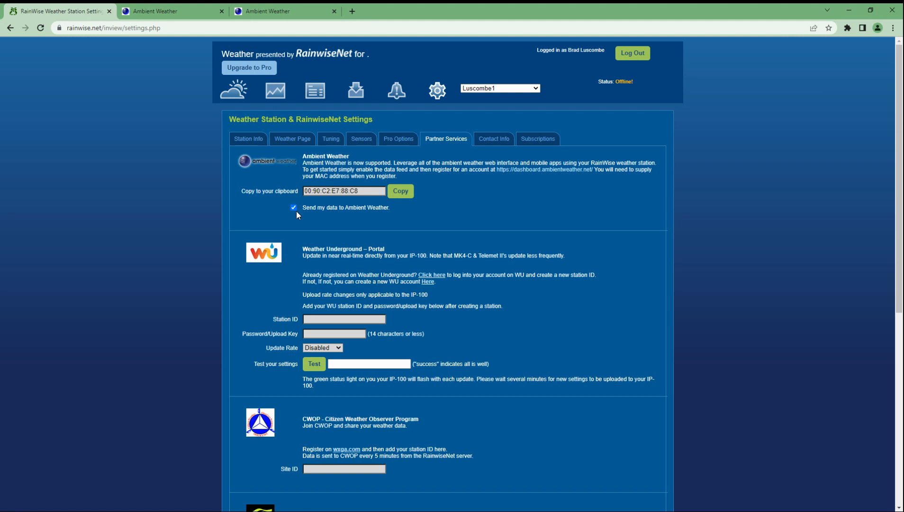
{"action": "left_click", "coordinate": [254, 9]}
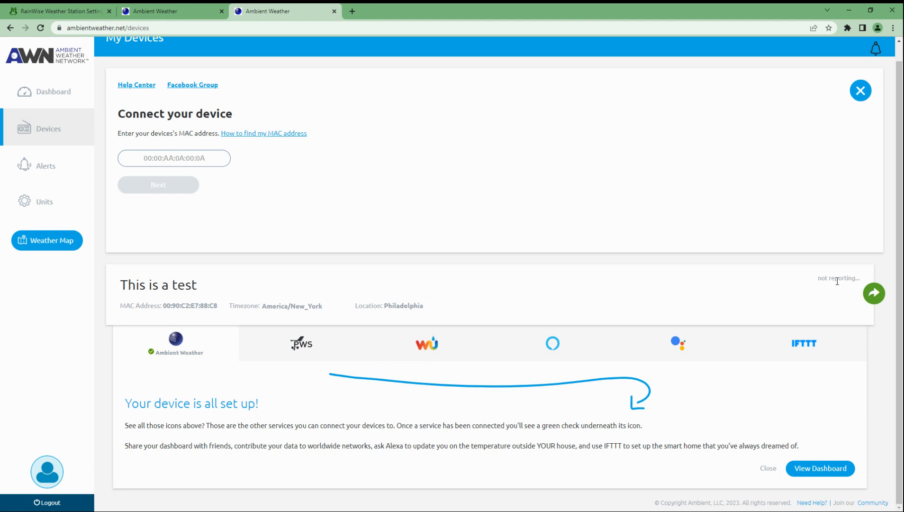
Step: Show the 'This is a test, Philadelphia' station on the Ambient Weather dashboard
{"action": "left_click", "coordinate": [27, 97]}
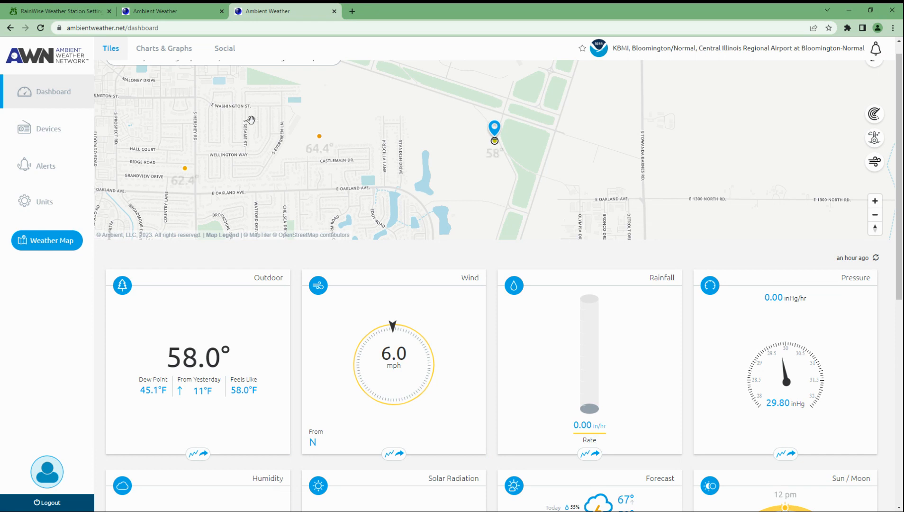
{"action": "left_click", "coordinate": [332, 76]}
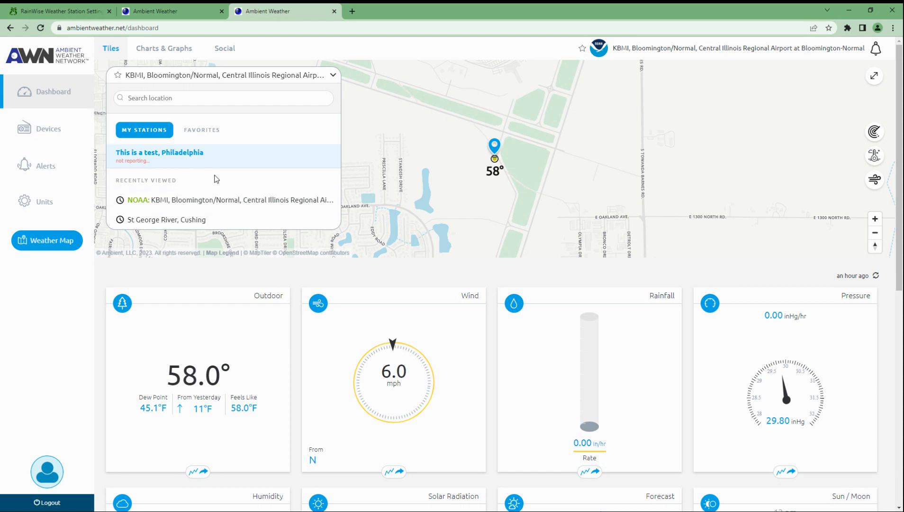
{"action": "left_click", "coordinate": [168, 153]}
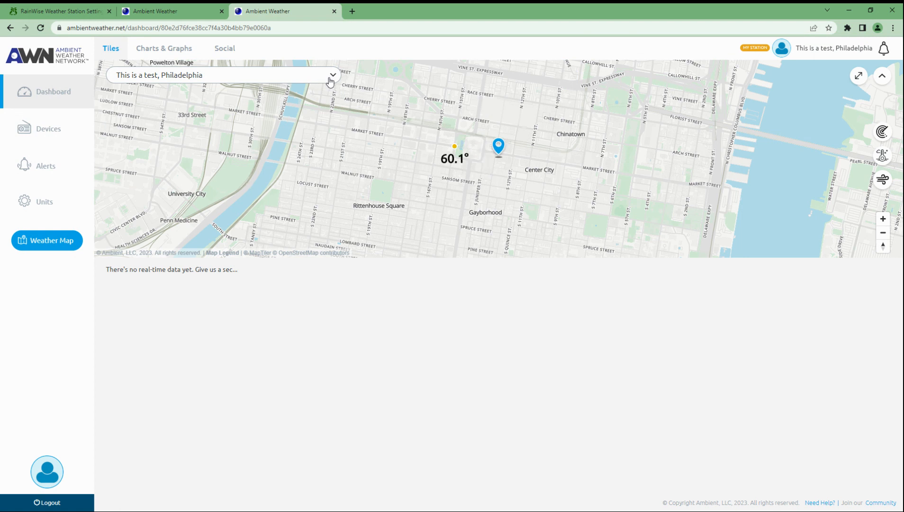
Step: Visit the registered devices list, then return to the dashboard's station list
{"action": "left_click", "coordinate": [285, 77]}
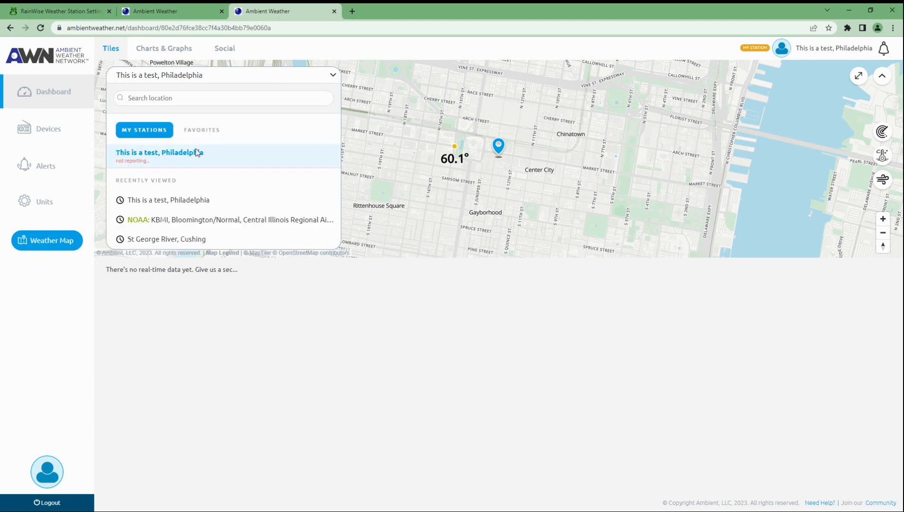
{"action": "left_click", "coordinate": [46, 131]}
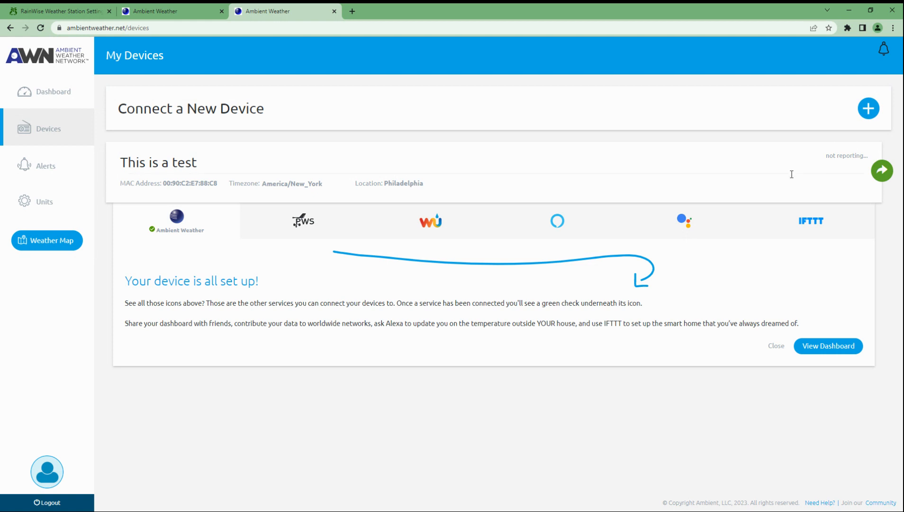
{"action": "left_click", "coordinate": [41, 95]}
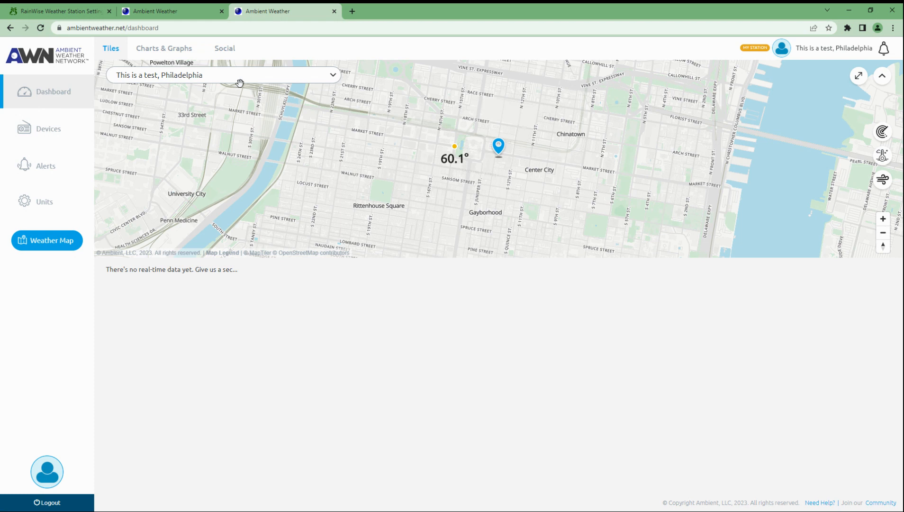
{"action": "left_click", "coordinate": [282, 78]}
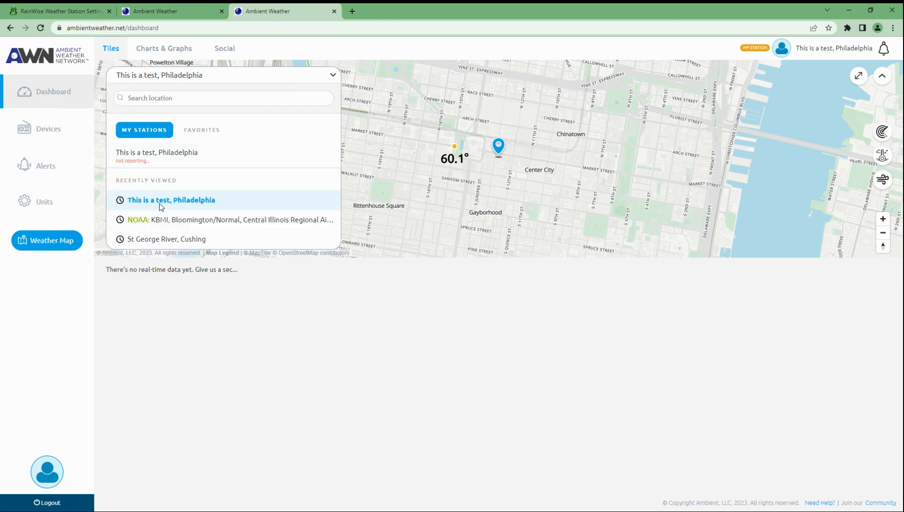
Step: Display the KBMI Bloomington/Normal airport station and scroll through its weather tiles
{"action": "left_click", "coordinate": [168, 223]}
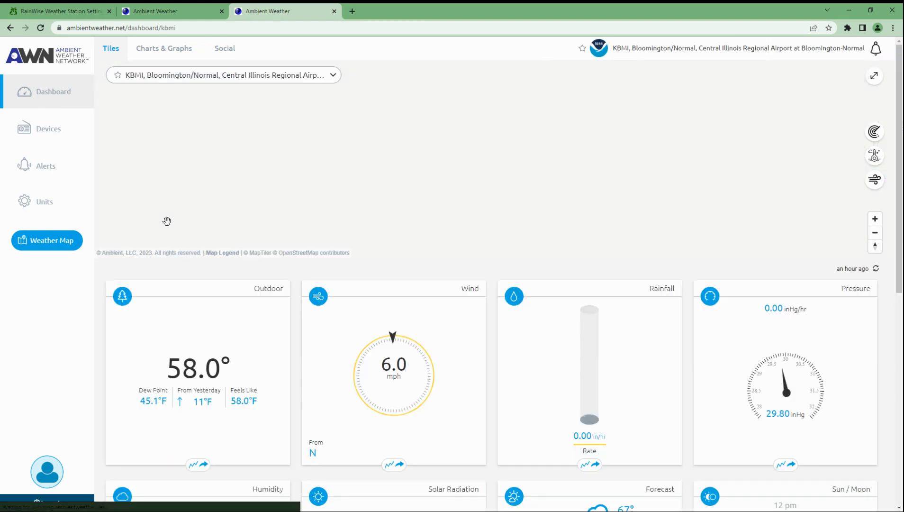
{"action": "scroll", "coordinate": [881, 214], "scroll_direction": "down", "scroll_amount": 2}
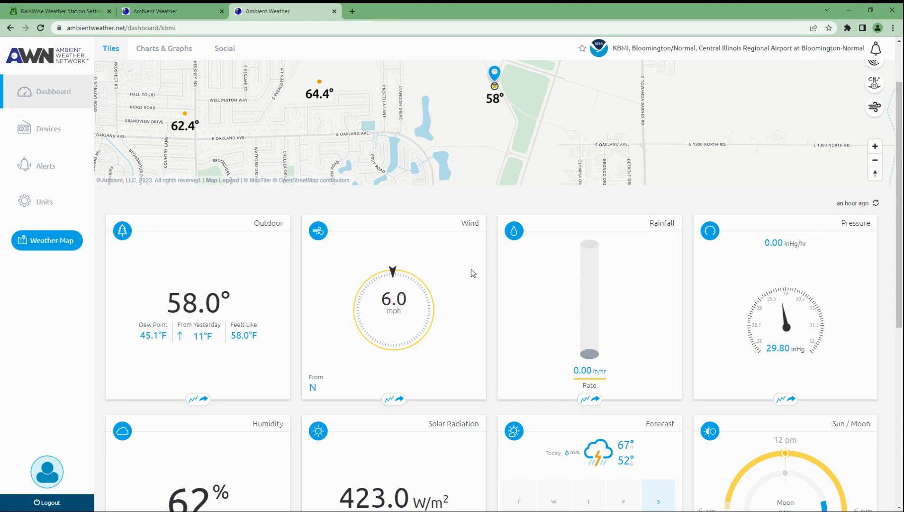
{"action": "scroll", "coordinate": [469, 270], "scroll_direction": "down", "scroll_amount": 5}
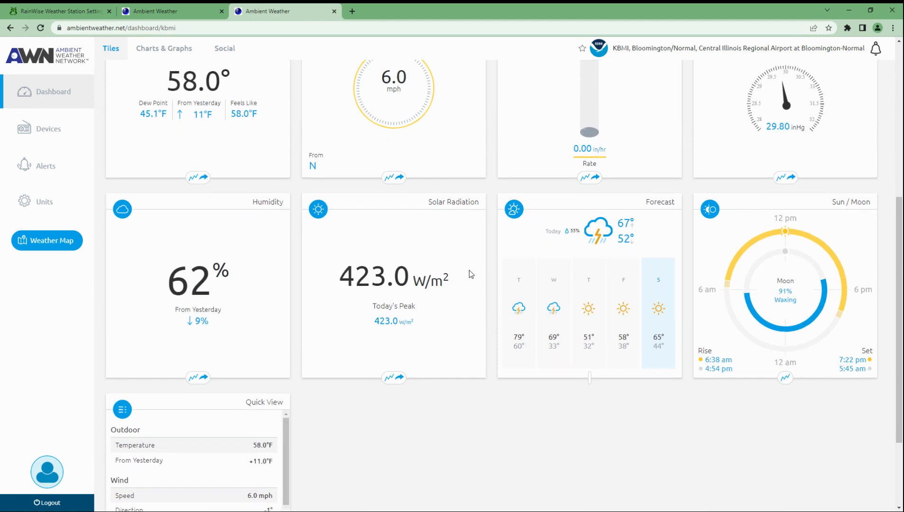
{"action": "scroll", "coordinate": [470, 274], "scroll_direction": "down", "scroll_amount": 3}
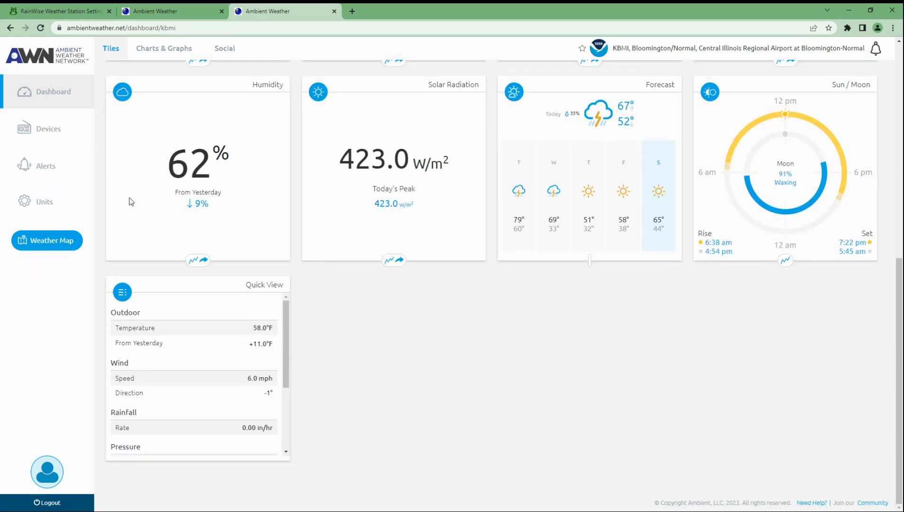
Step: Browse the Charts & Graphs view, then open the Alerts settings page
{"action": "left_click", "coordinate": [195, 260]}
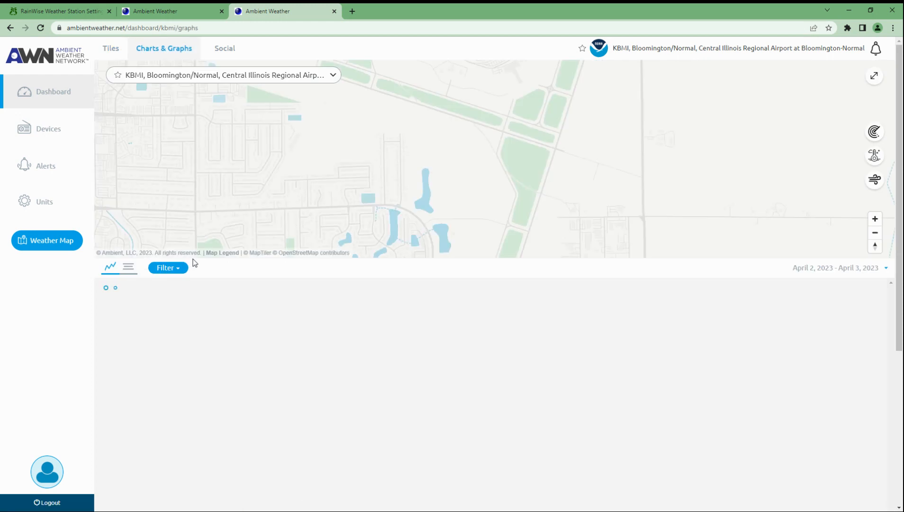
{"action": "scroll", "coordinate": [468, 312], "scroll_direction": "down", "scroll_amount": 10}
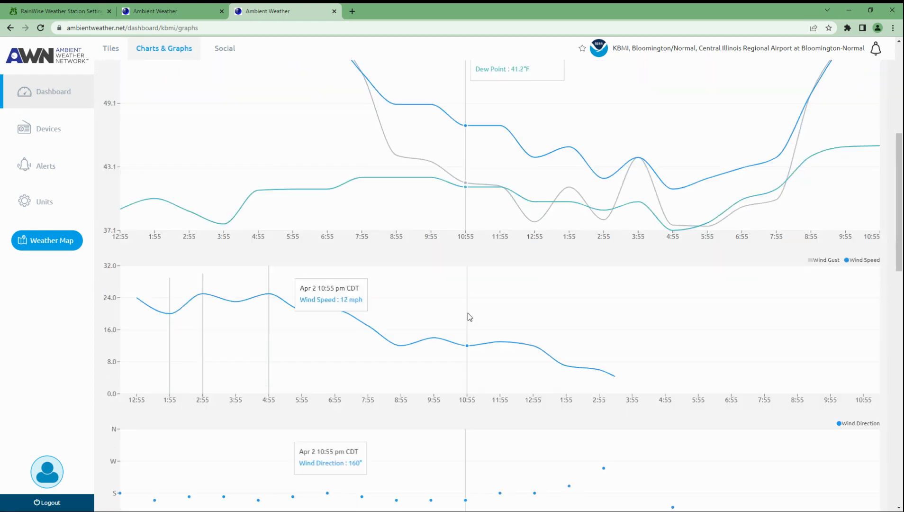
{"action": "scroll", "coordinate": [470, 317], "scroll_direction": "down", "scroll_amount": 5}
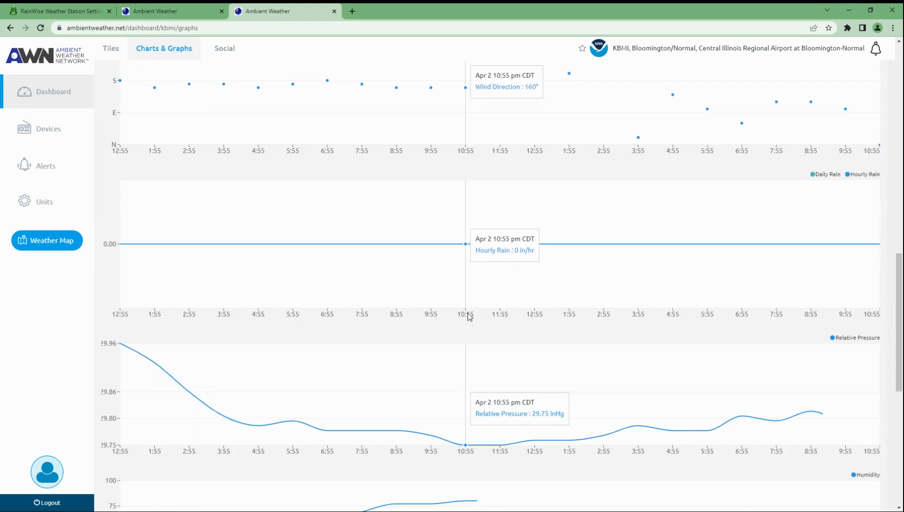
{"action": "left_click", "coordinate": [57, 171]}
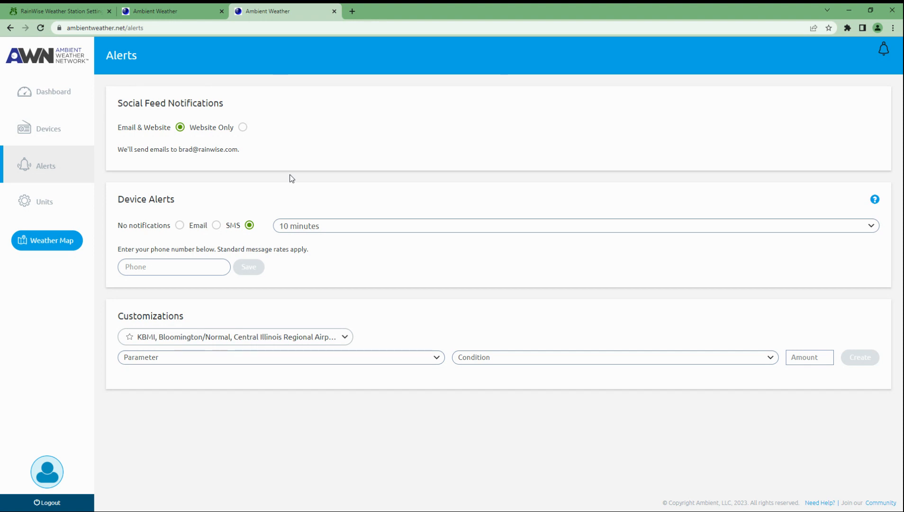
{"action": "left_click", "coordinate": [81, 6]}
Step: Glance at the RainWise weather page, then select 'This is a test, Philadelphia' on Ambient's dashboard
{"action": "left_click", "coordinate": [237, 90]}
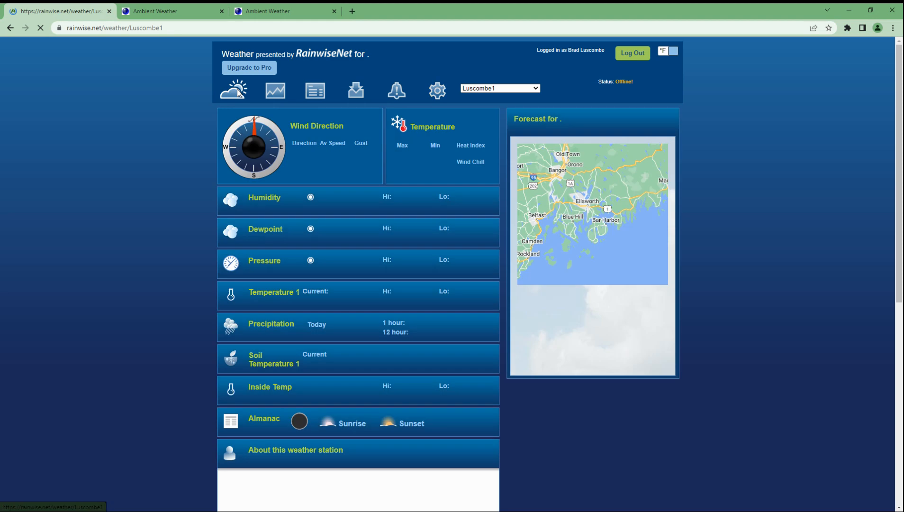
{"action": "left_click", "coordinate": [268, 11]}
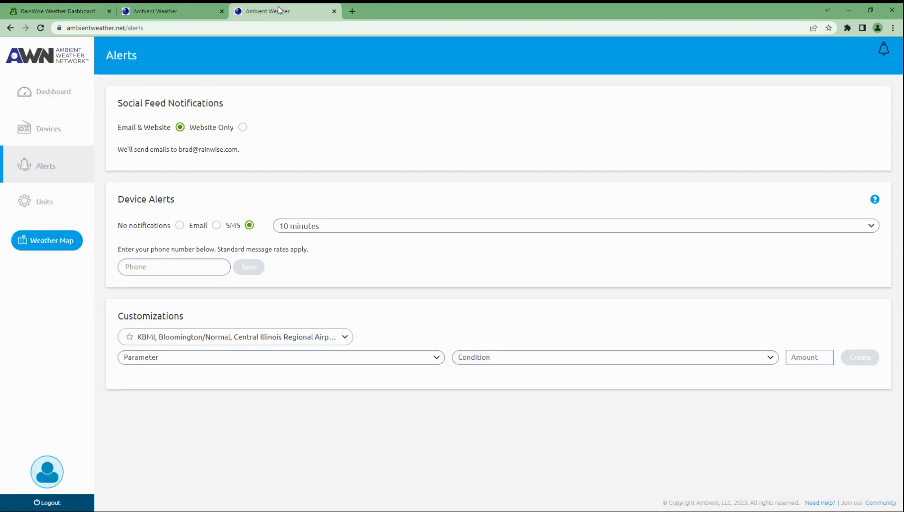
{"action": "left_click", "coordinate": [46, 132]}
{"action": "left_click", "coordinate": [39, 93]}
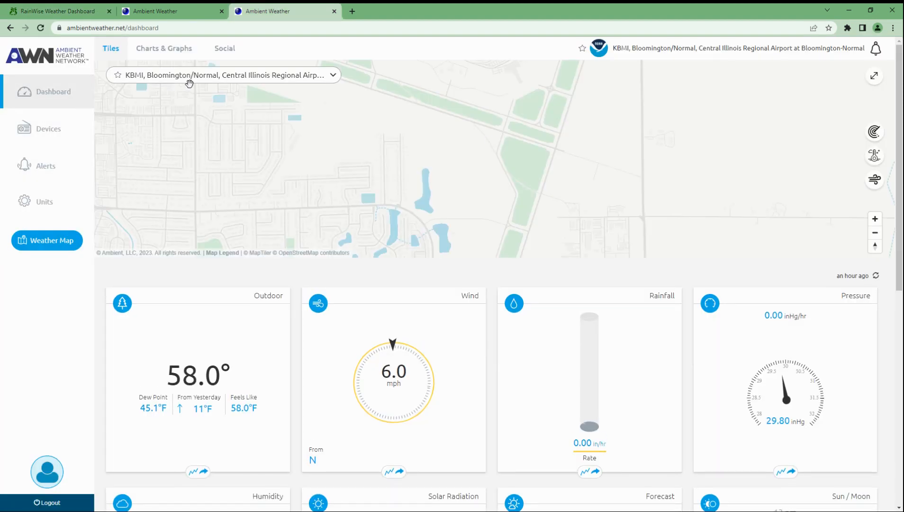
{"action": "left_click", "coordinate": [189, 83]}
{"action": "left_click", "coordinate": [155, 153]}
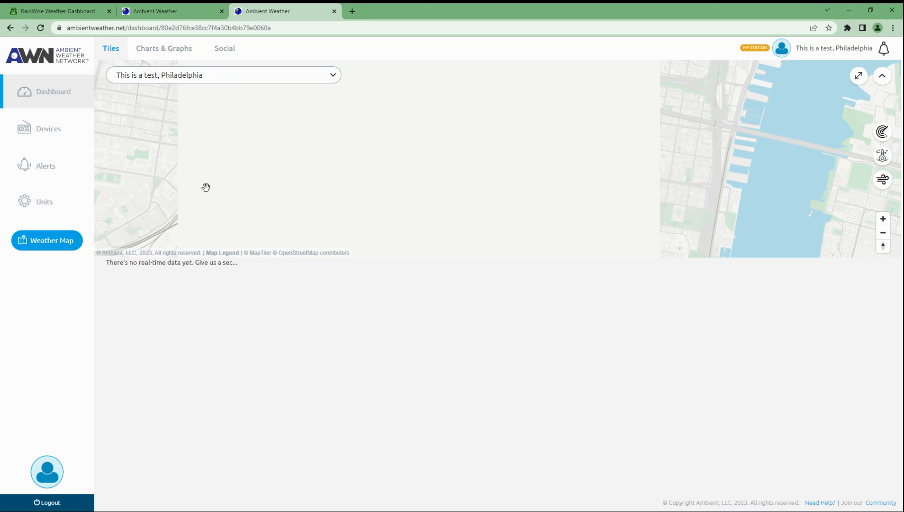